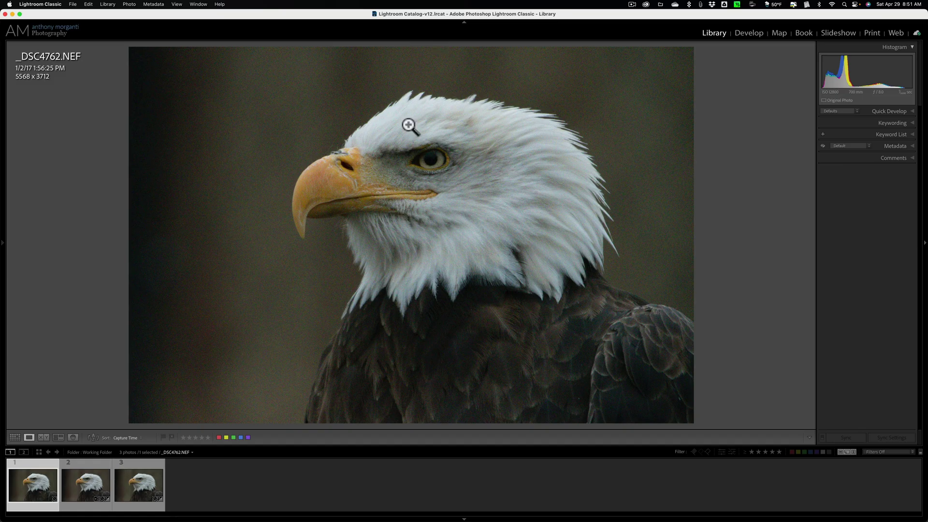
Check the camera and exposure details of the original _DSC4762.NEF and examine its noise around the eagle's head up close
key("i")
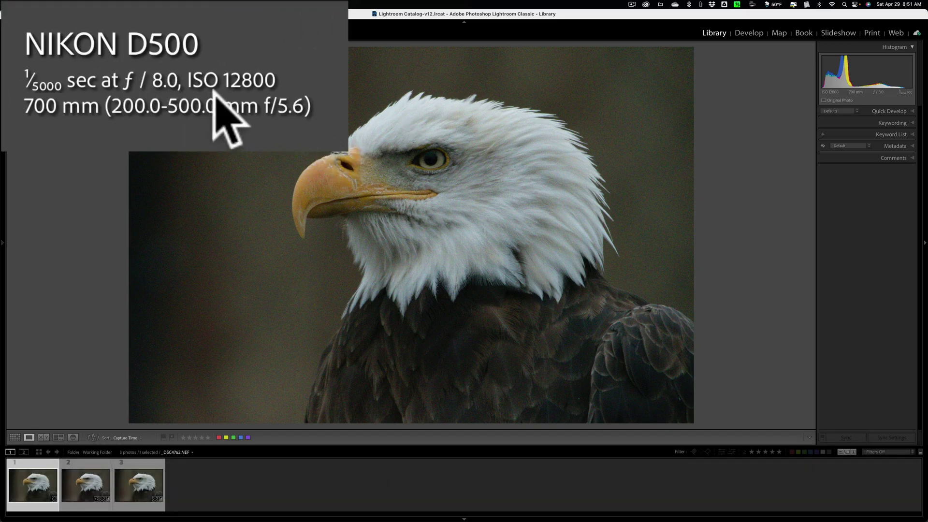
left_click(352, 113)
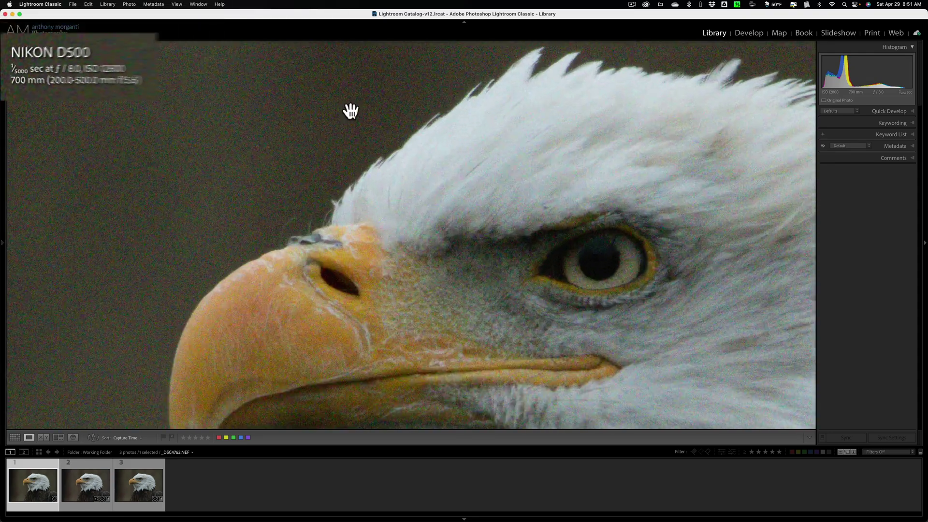
key("i")
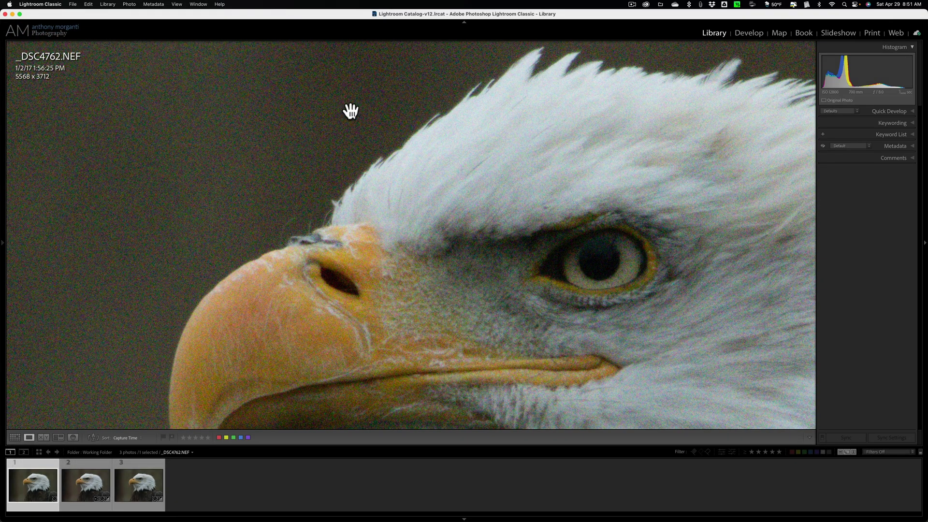
left_click(352, 111)
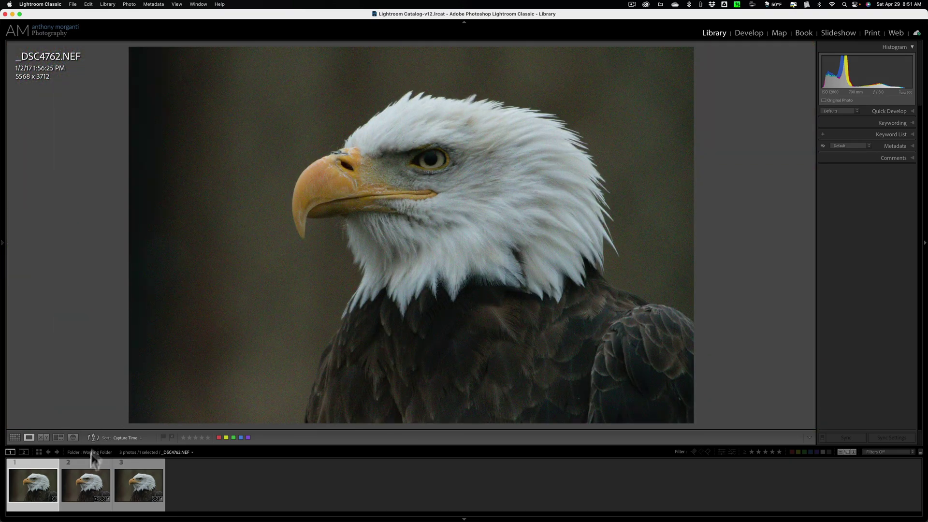
Examine the Lightroom Denoise AI copy up close around the beak and background, and view the Topaz Labs Denoise AI version
left_click(88, 480)
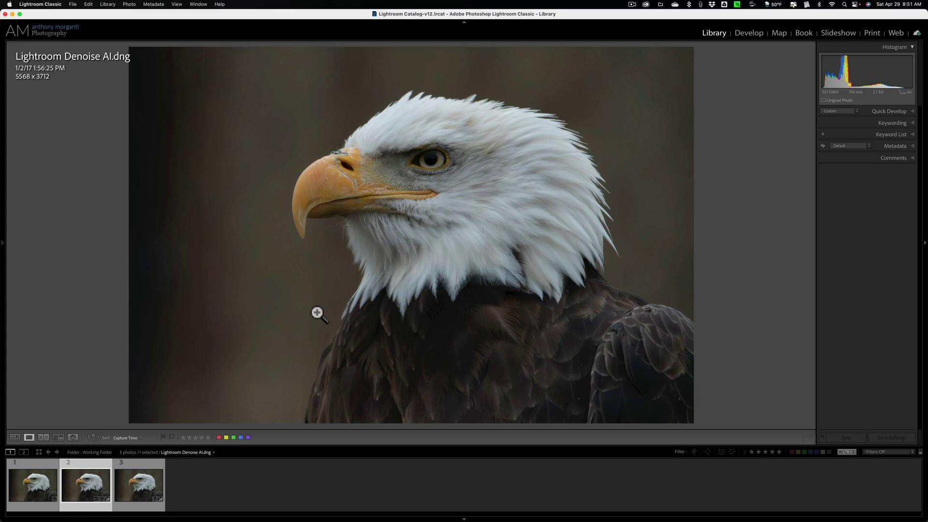
left_click(346, 139)
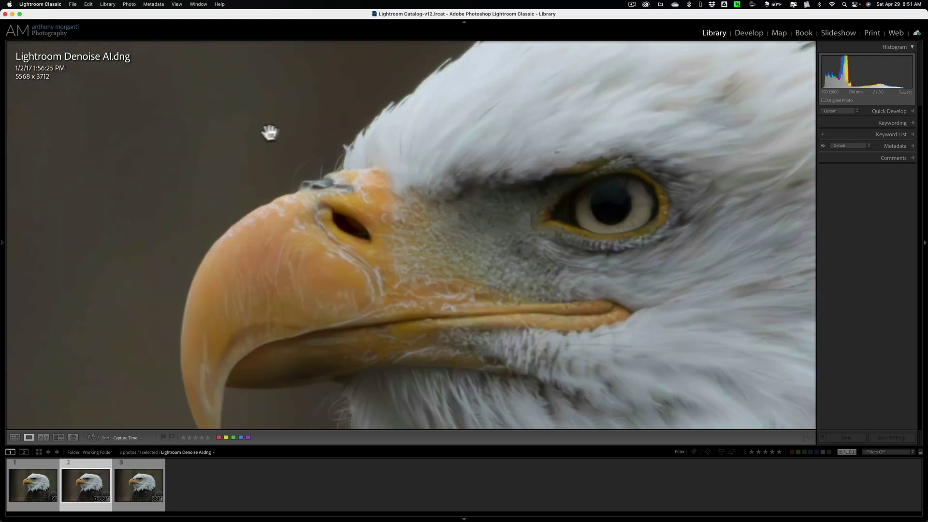
left_click(302, 134)
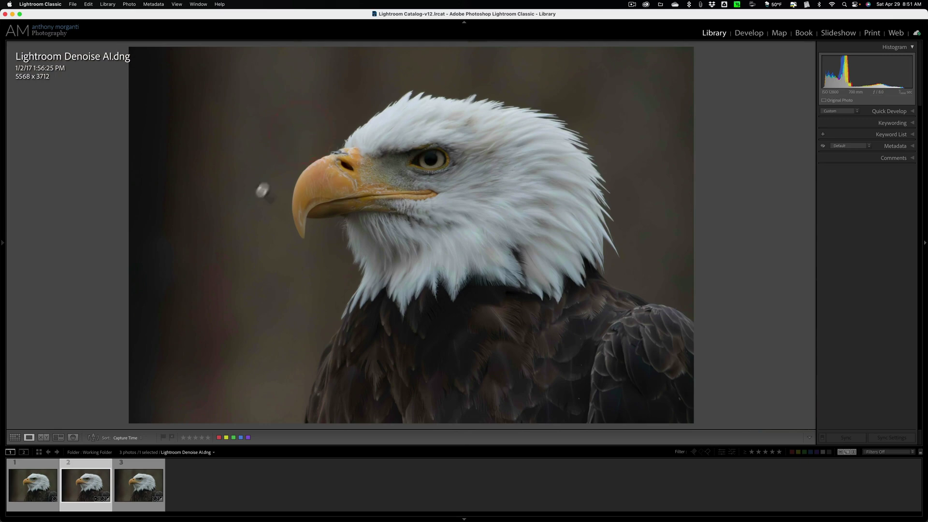
left_click(140, 490)
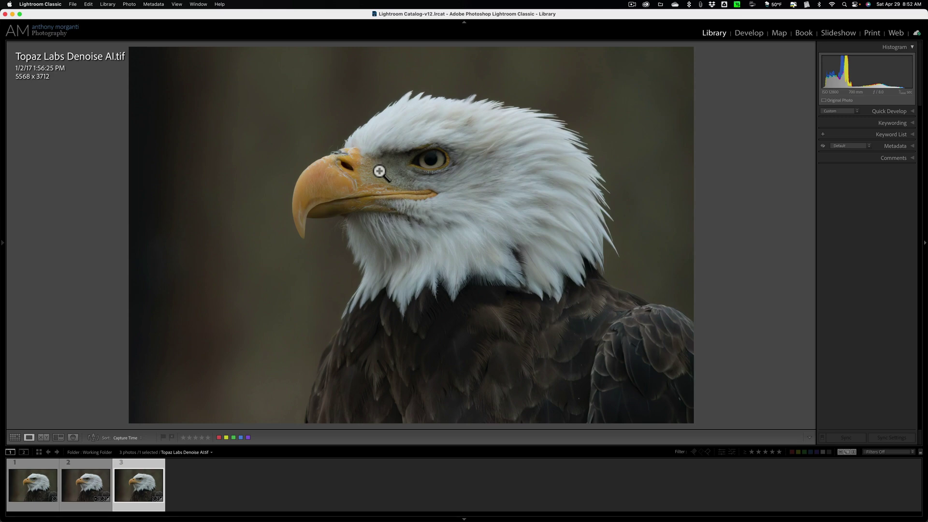
Return to the original _DSC4762.NEF and inspect the noise in the background beside the beak
left_click(24, 491)
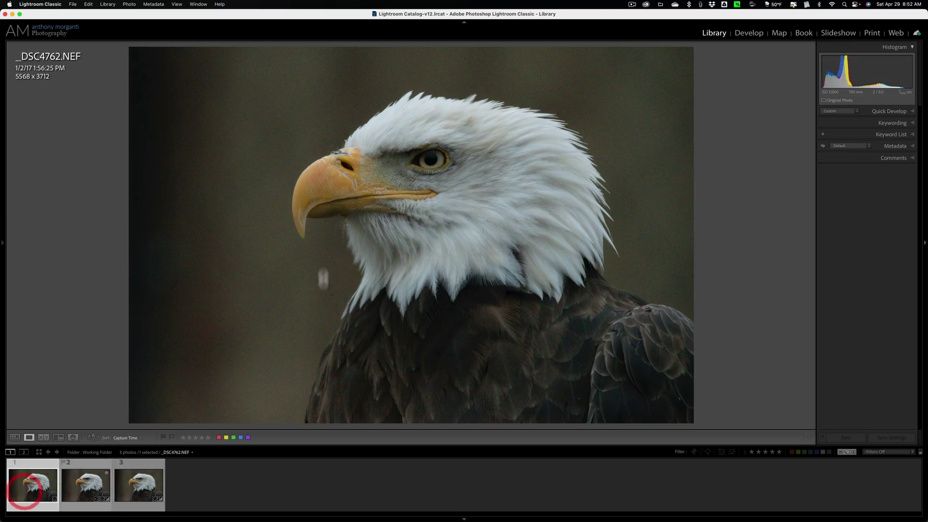
left_click(298, 149)
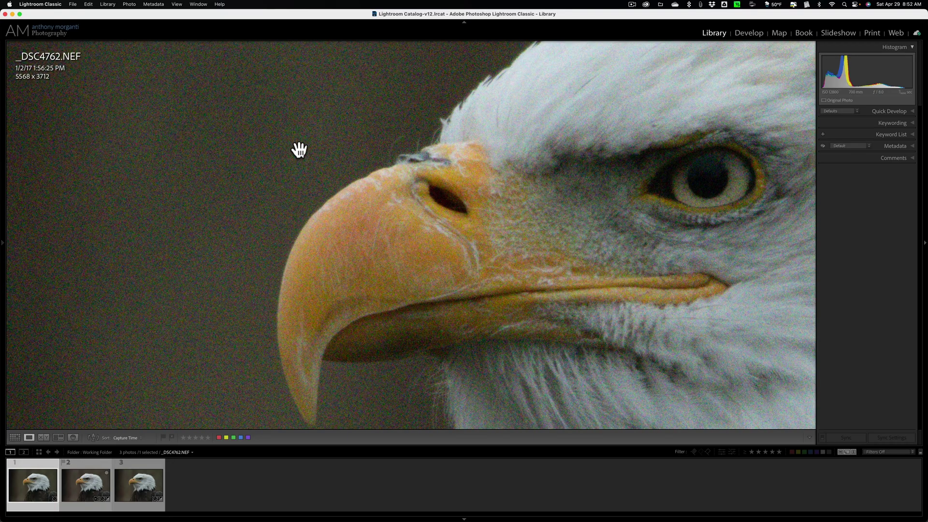
left_click(299, 150)
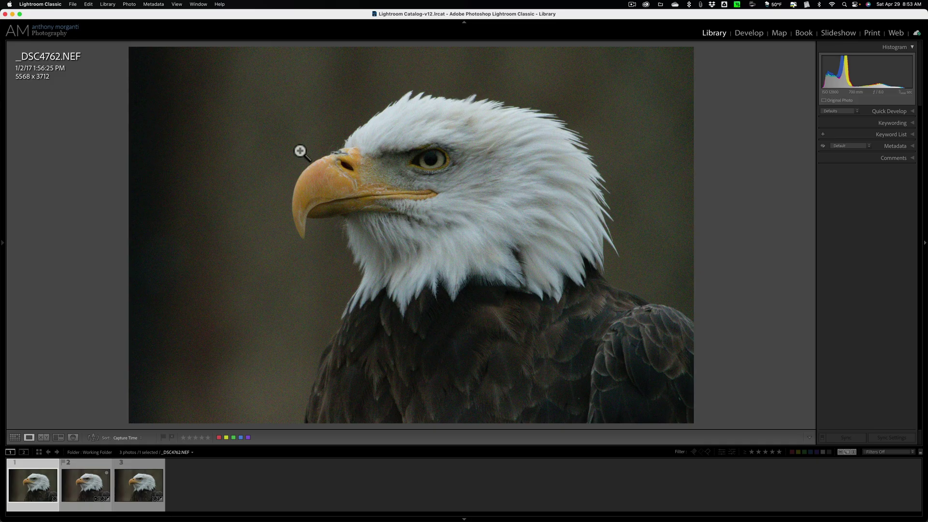
right_click(309, 95)
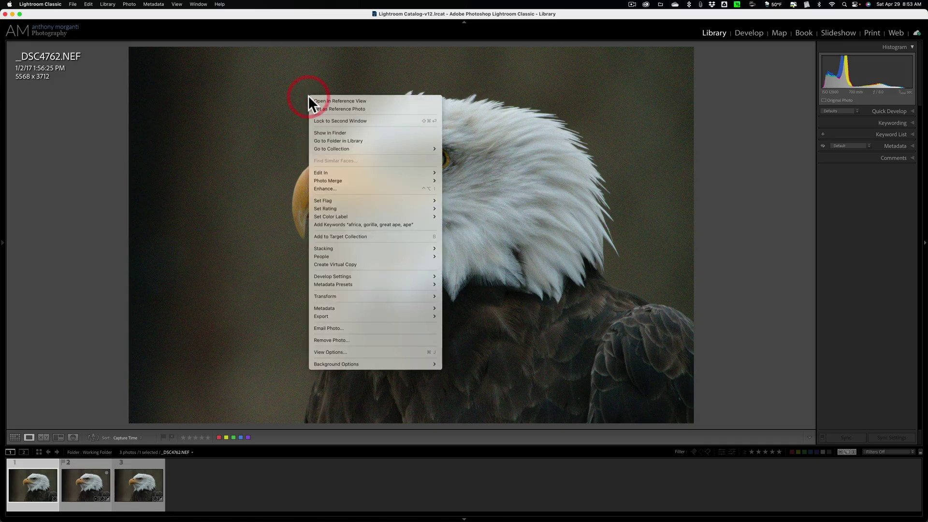
mouse_move(352, 172)
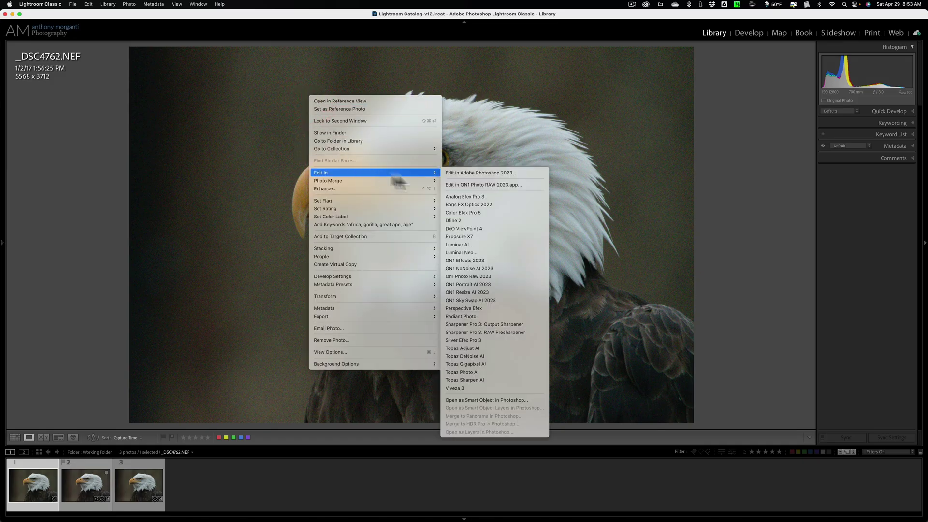
left_click(579, 260)
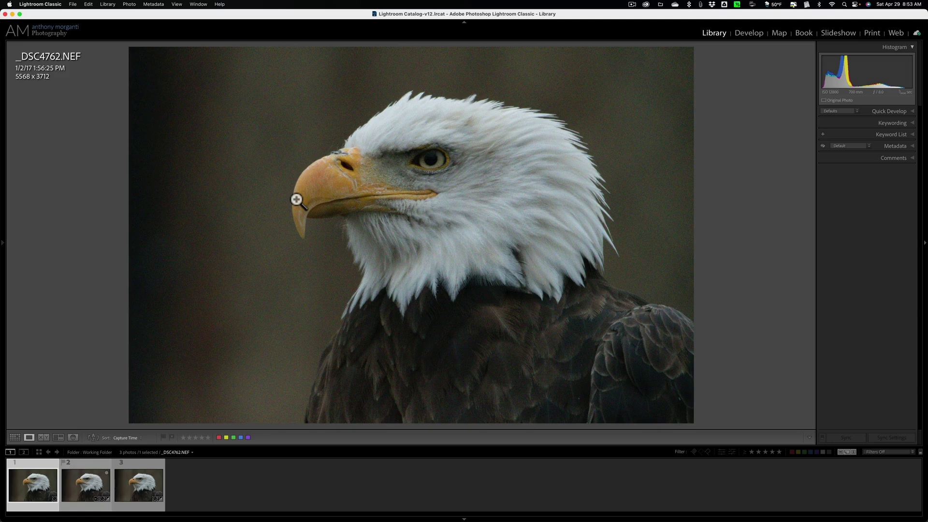
Send the raw photo to the ON1 NoNoise AI 2023 plug-in as a DNG (No Layers) copy with Lightroom settings
left_click(73, 4)
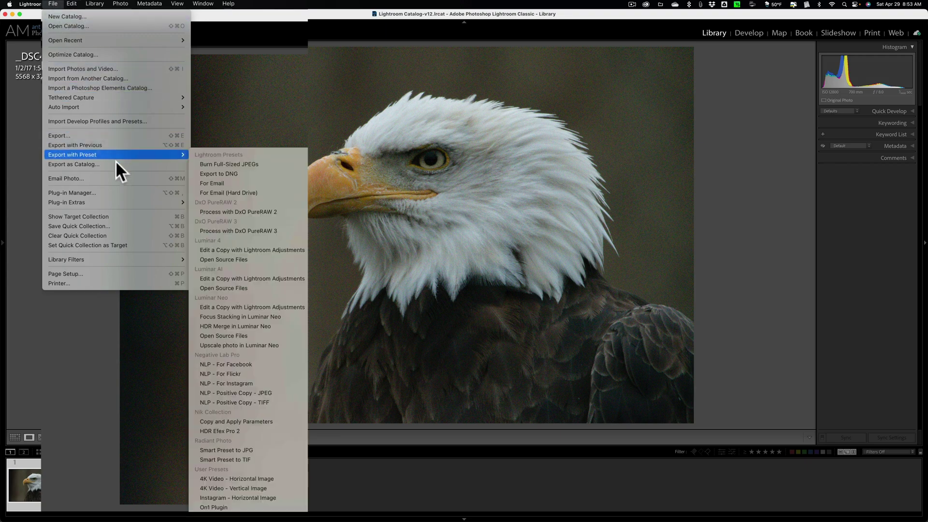
mouse_move(129, 199)
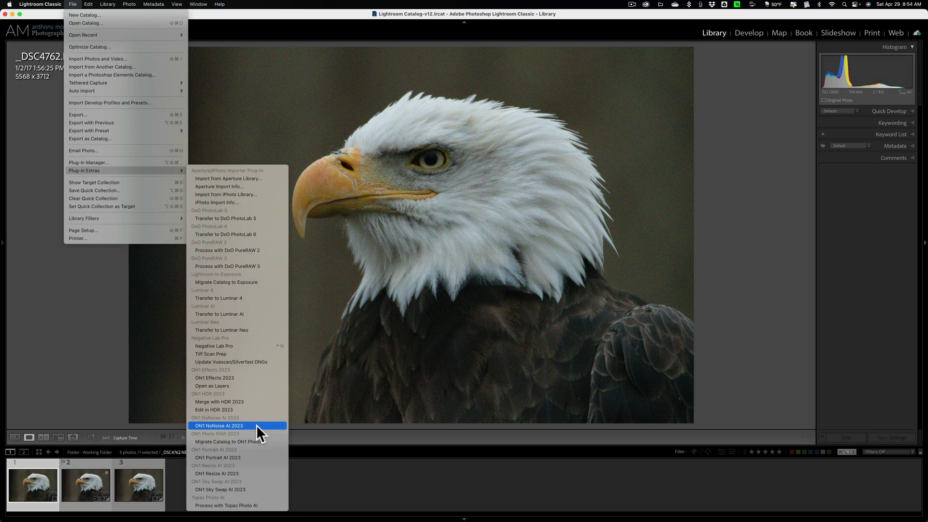
left_click(257, 425)
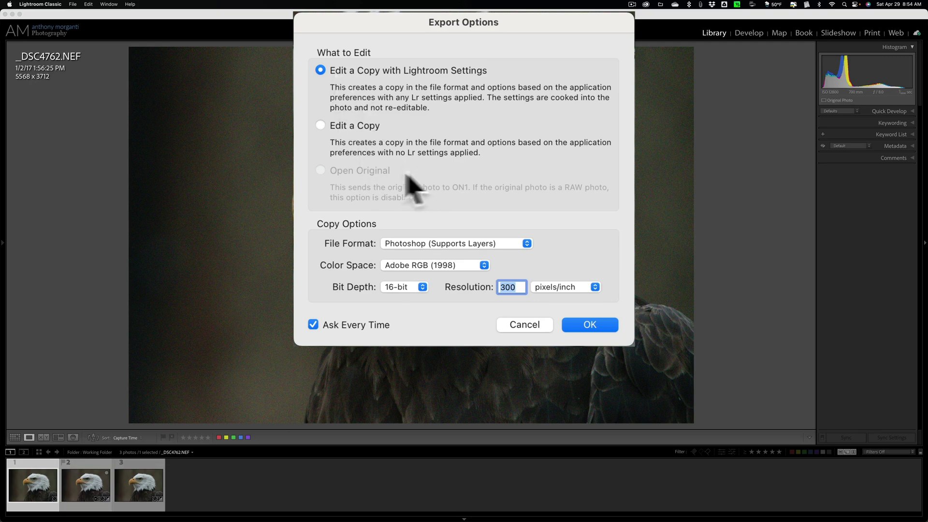
left_click(526, 244)
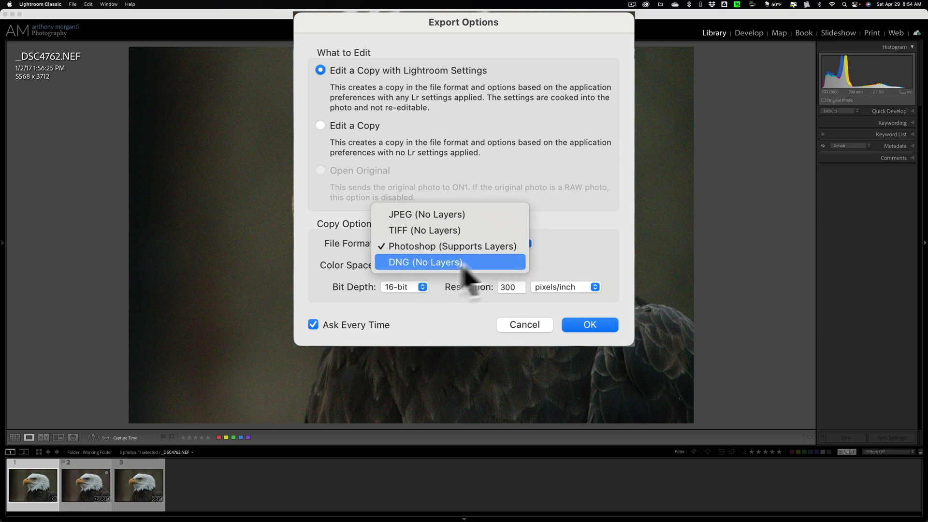
left_click(491, 263)
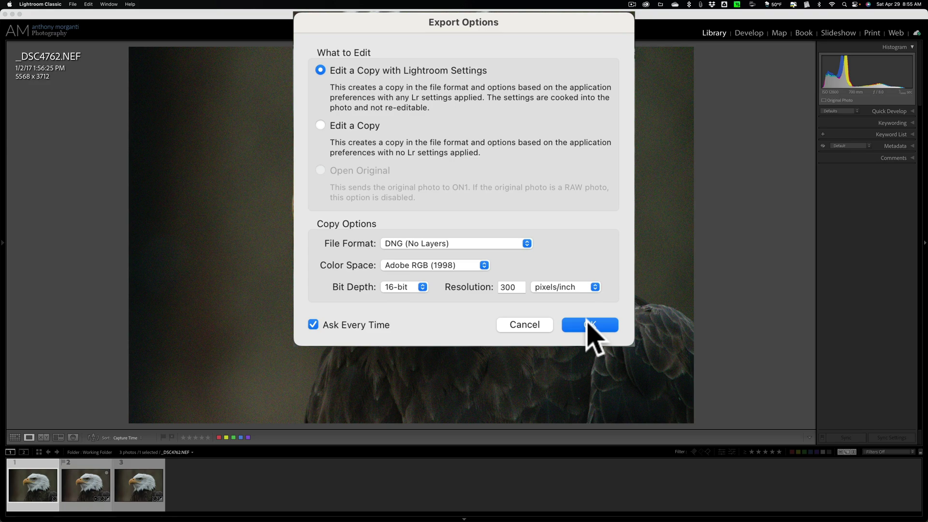
left_click(588, 324)
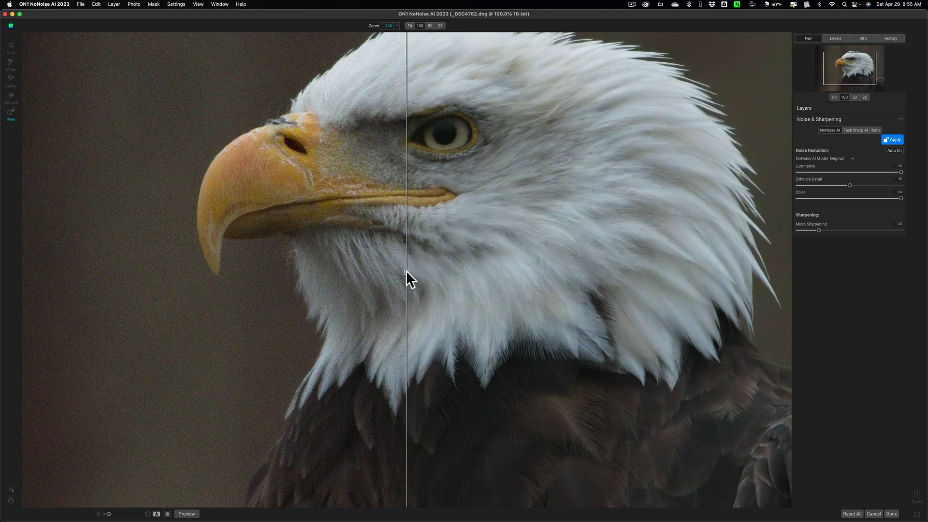
Extend the after preview across the whole photo, try Micro Sharpening at 486 and set it back to 100
left_click_drag(406, 271, 22, 245)
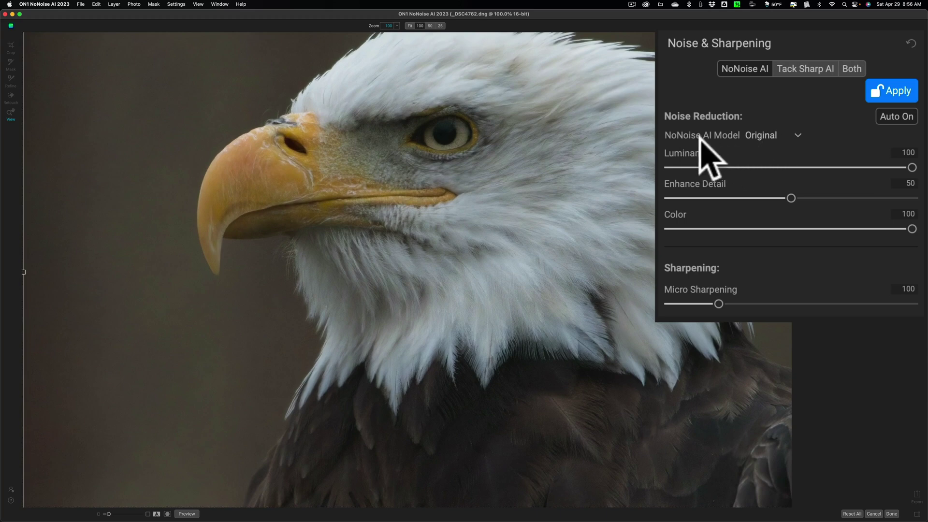
left_click(778, 135)
left_click(817, 145)
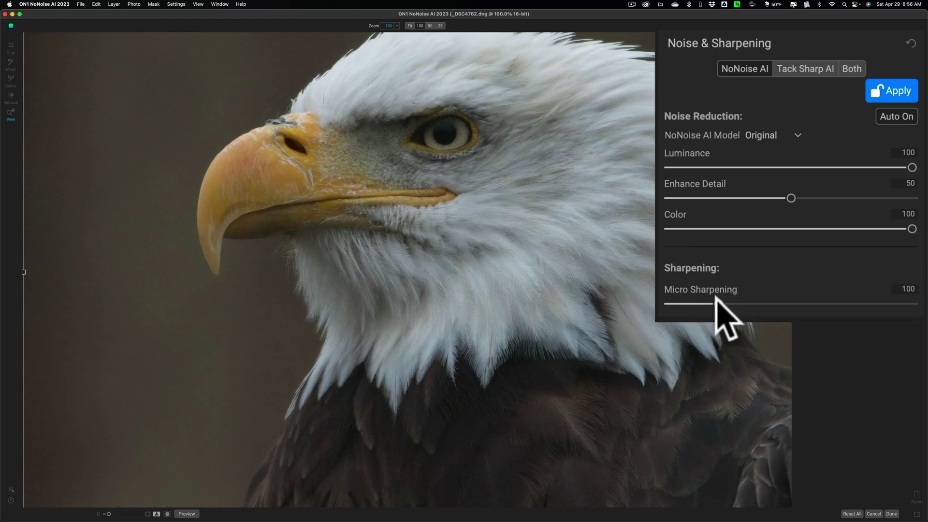
left_click_drag(719, 303, 905, 304)
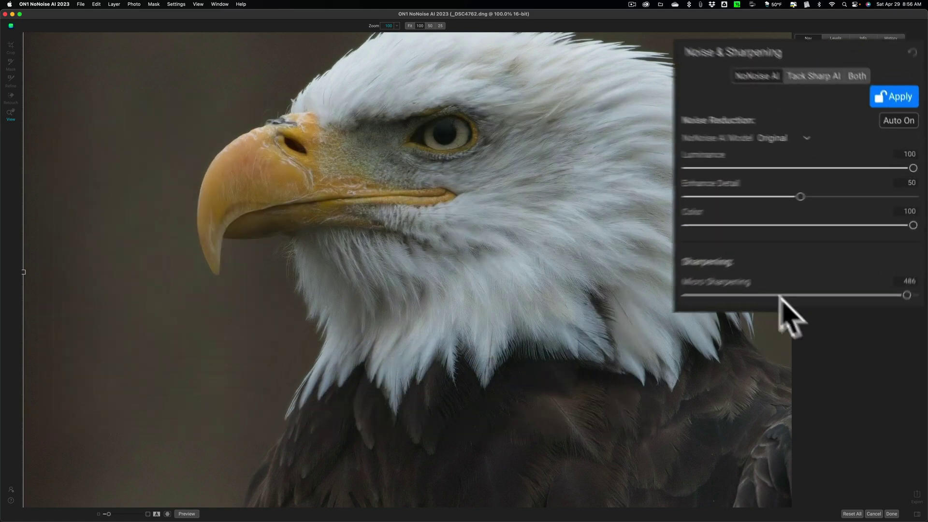
left_click_drag(909, 304, 718, 303)
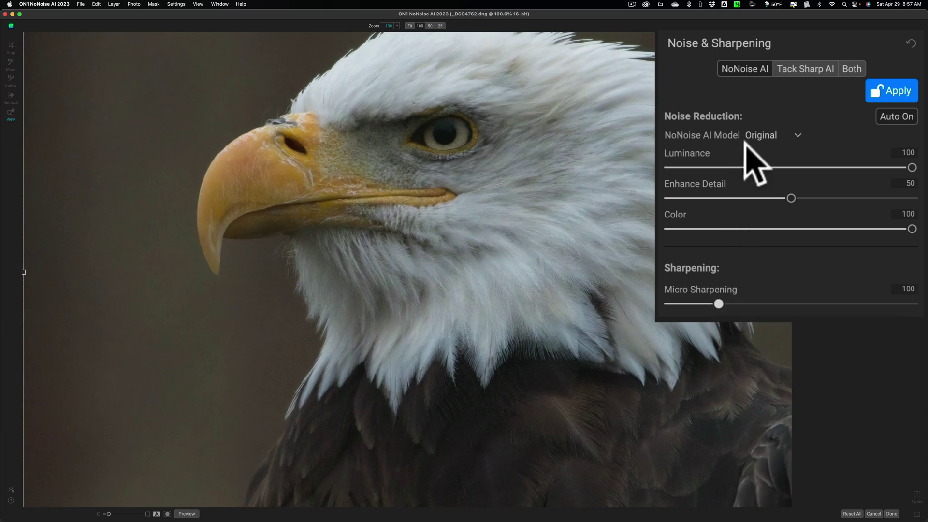
Try the High Detail NoNoise AI model, inspect the eagle's face and the background, and set the model back to Original
left_click(762, 136)
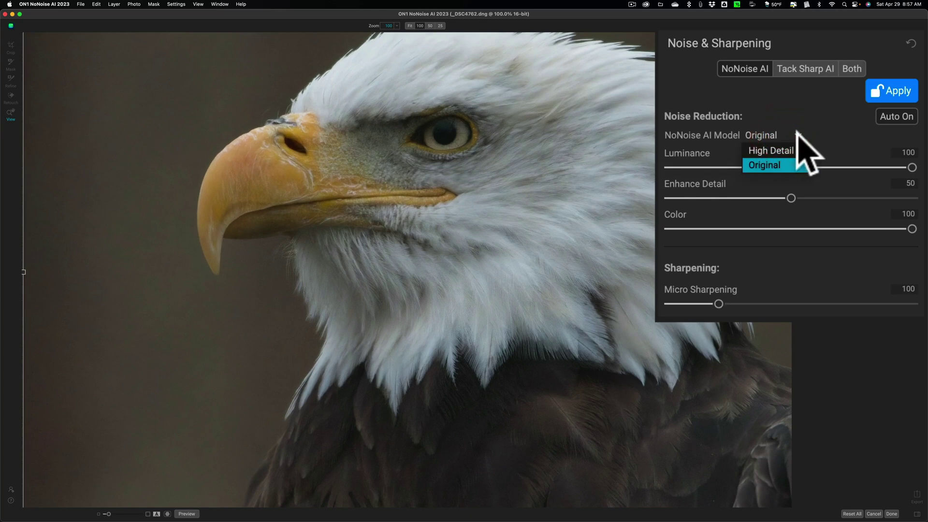
left_click(788, 150)
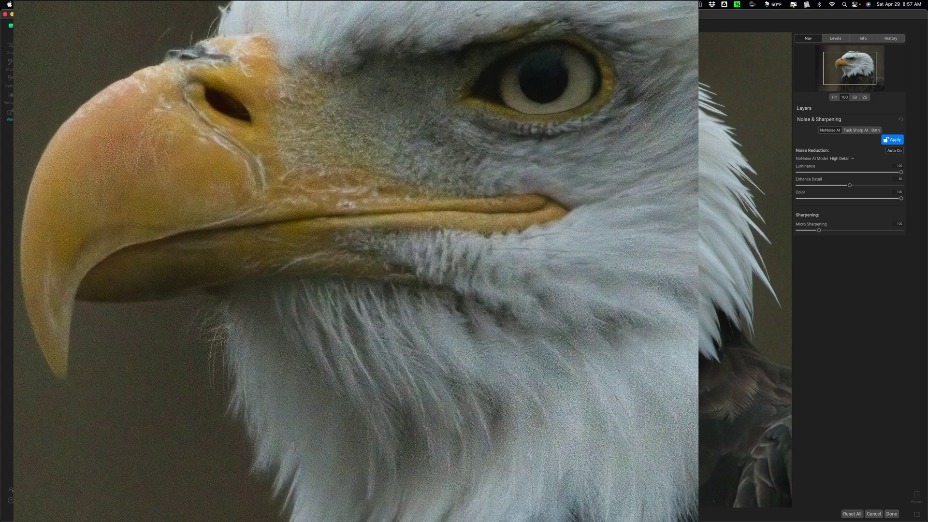
left_click_drag(151, 139, 83, 139)
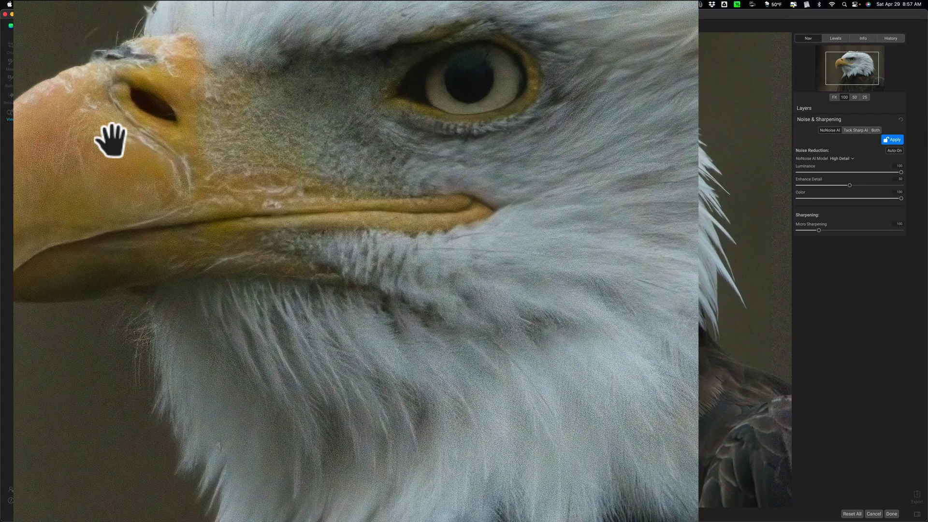
left_click_drag(553, 121, 539, 149)
left_click(539, 150)
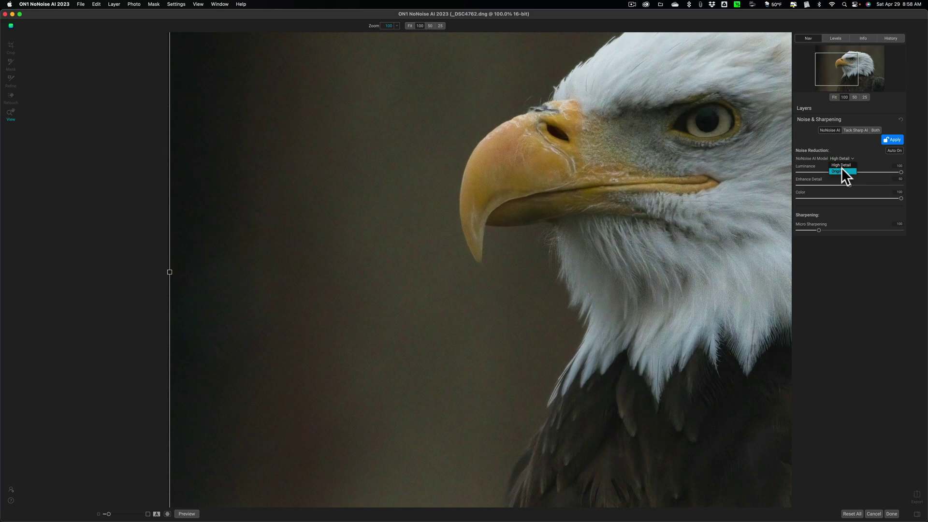
left_click(842, 169)
left_click_drag(668, 200, 398, 203)
left_click(402, 203)
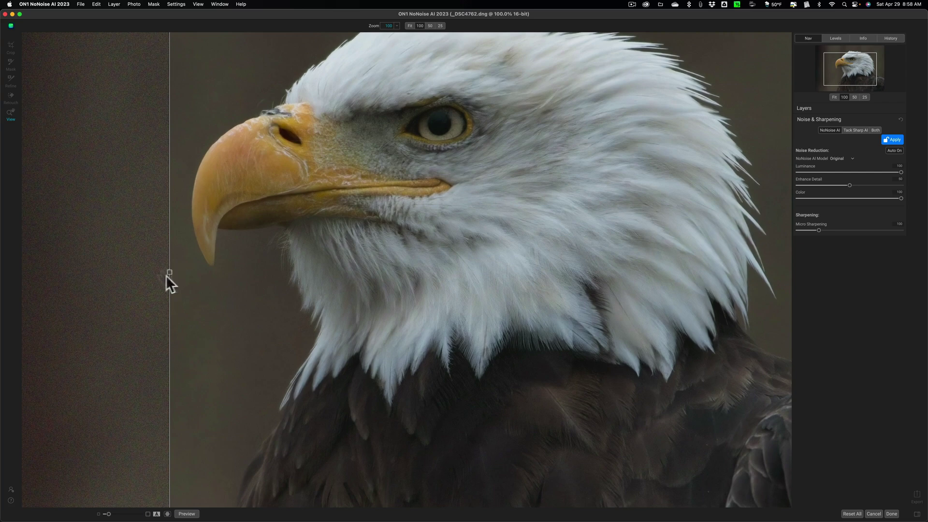
Set Enhance Detail to about 74 while comparing before and after, and finish the edit to return to Lightroom Classic
left_click_drag(169, 272, 152, 252)
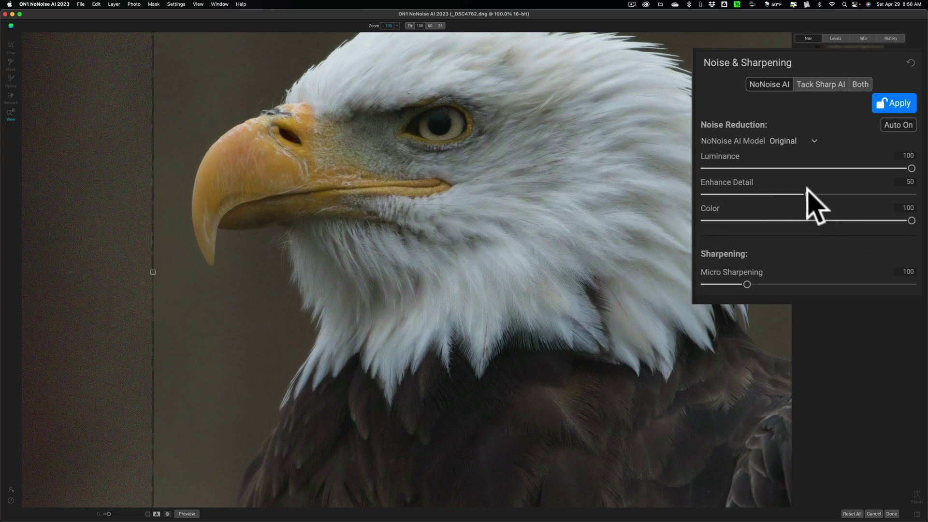
left_click_drag(808, 193, 903, 193)
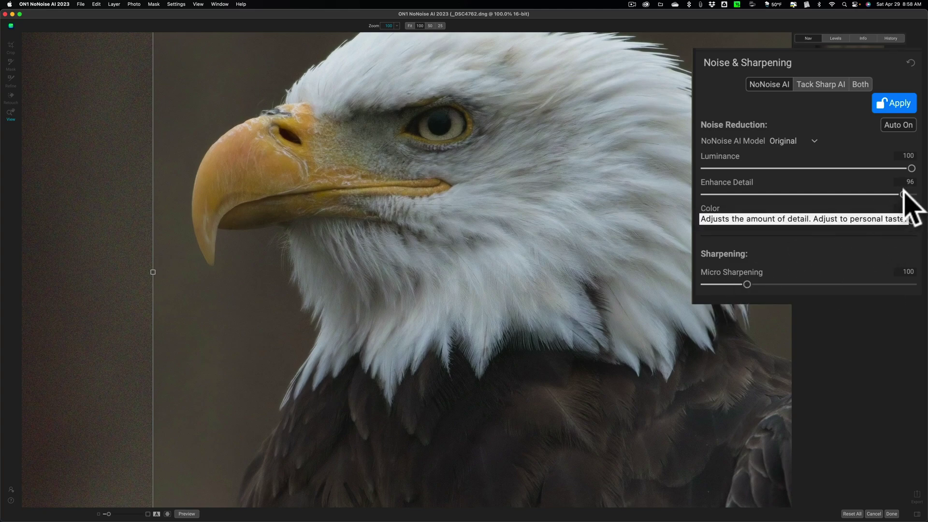
left_click_drag(903, 193, 857, 193)
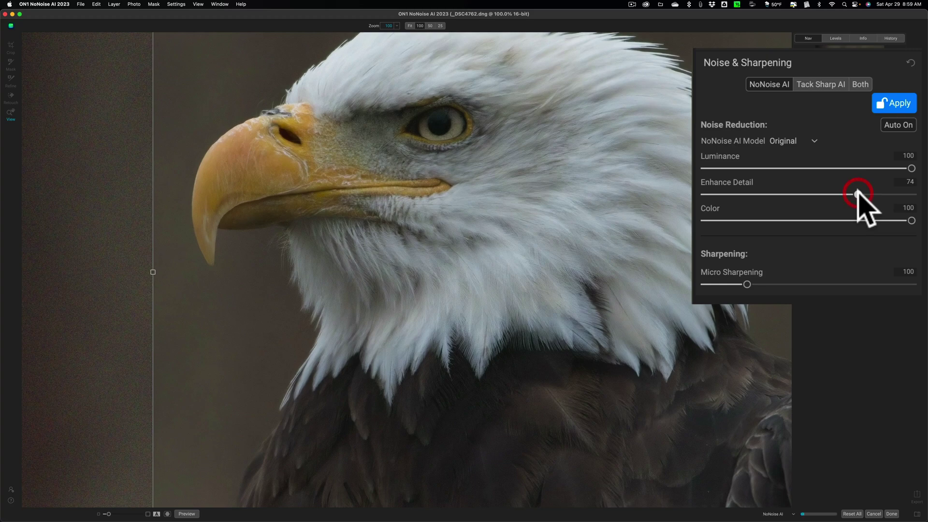
left_click_drag(858, 193, 859, 193)
left_click(894, 514)
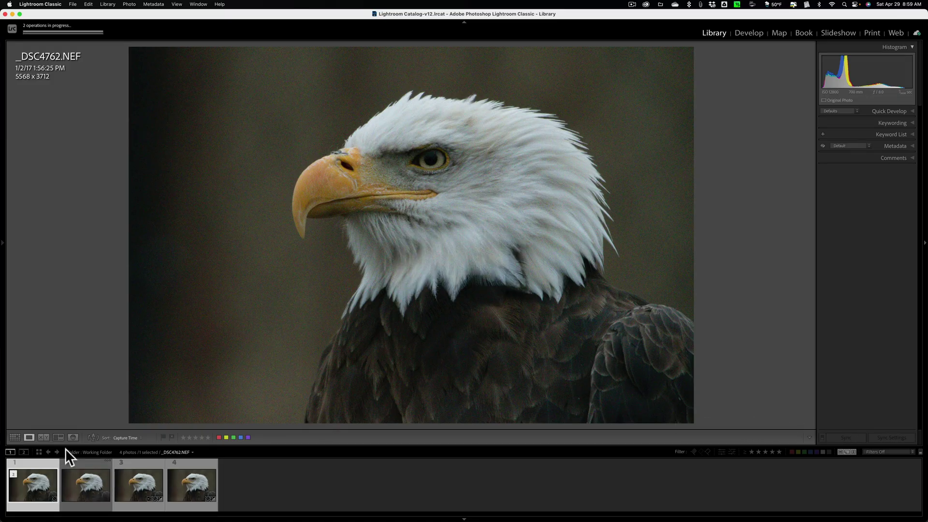
Rename the ON1-processed DNG copy of the eagle photo as "On1 Original NoNoise AI"
left_click(87, 487)
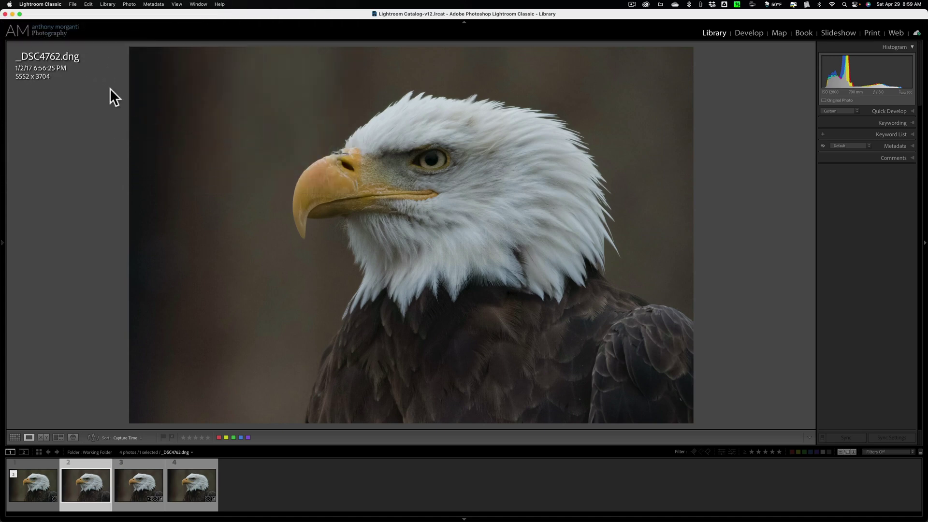
key("F2")
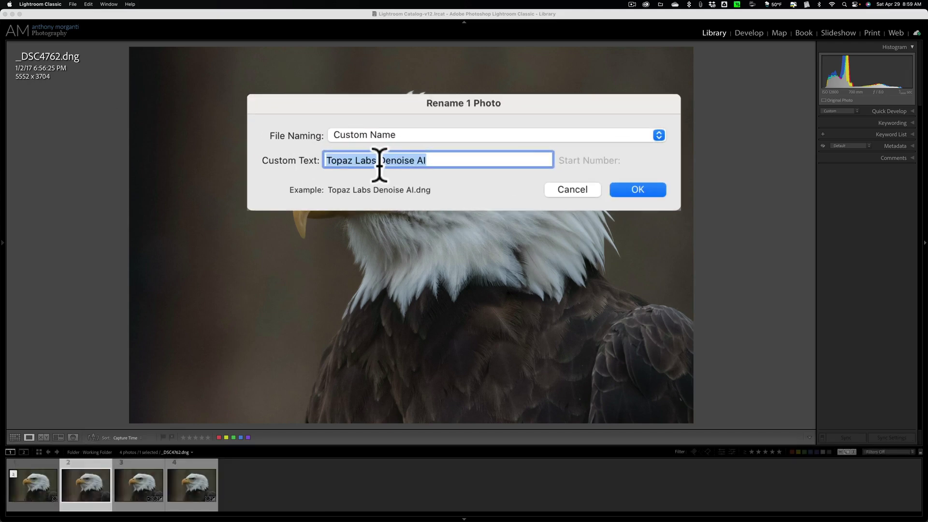
left_click(372, 161)
left_click_drag(372, 161, 306, 161)
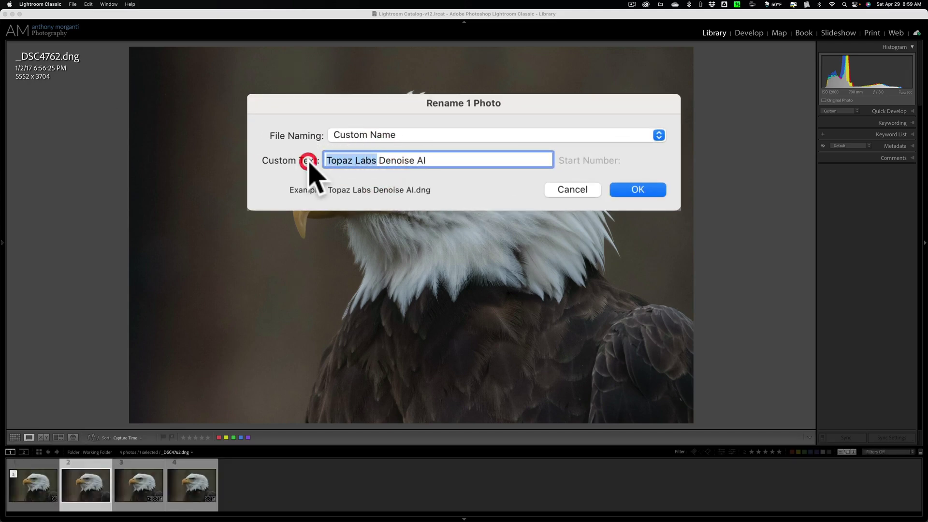
type("Onq")
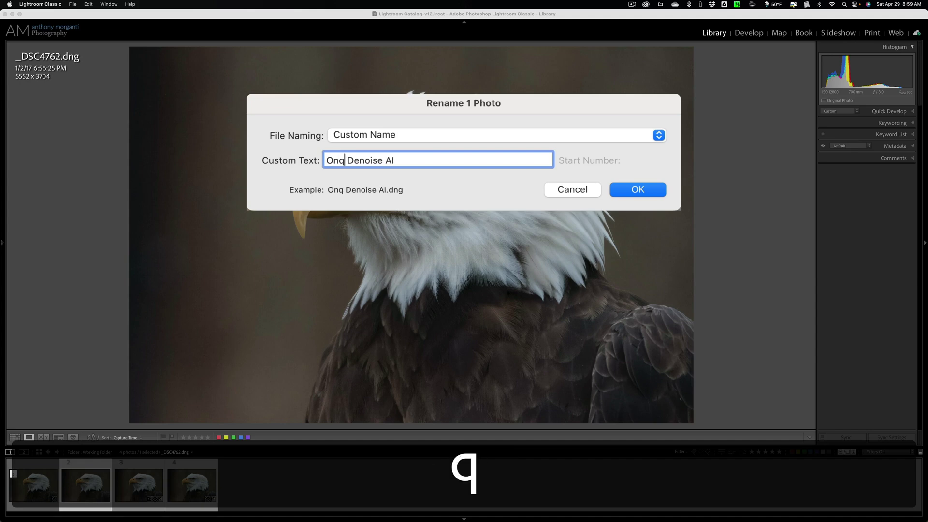
key("BackSpace")
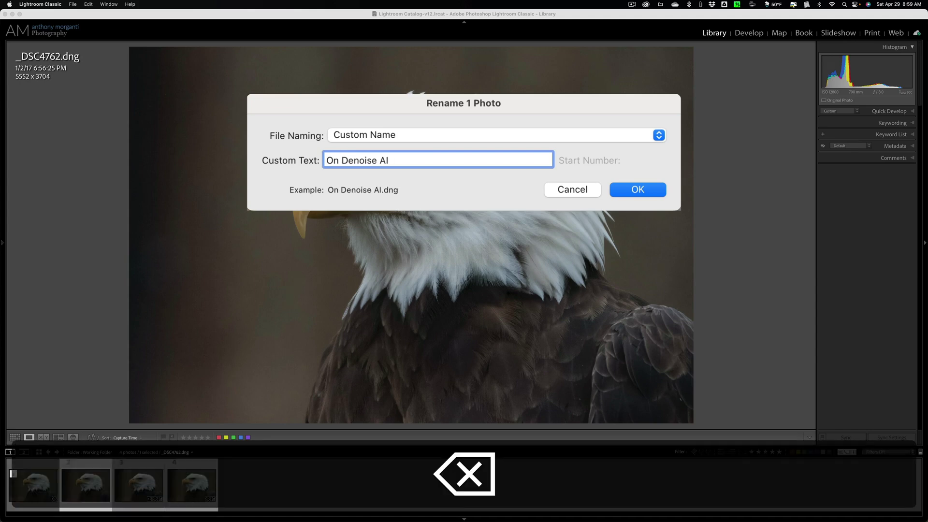
type("1 Original")
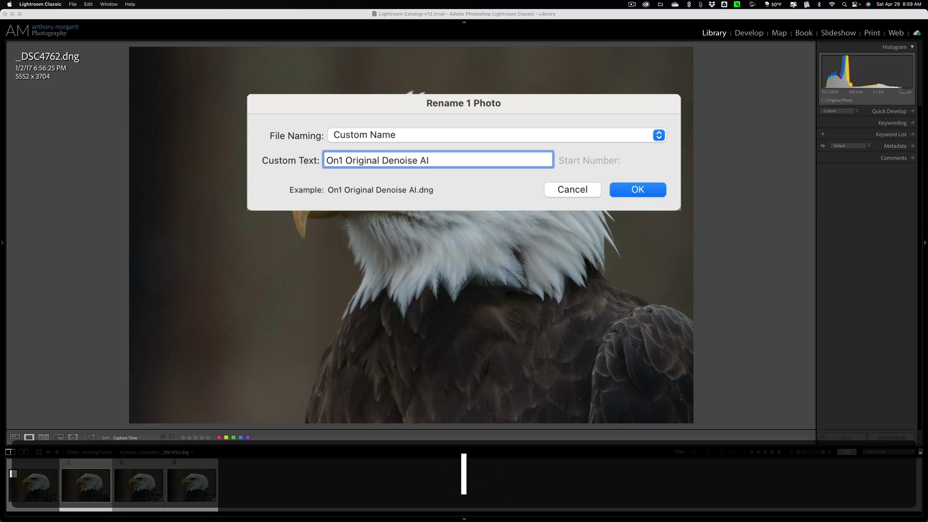
double_click(392, 160)
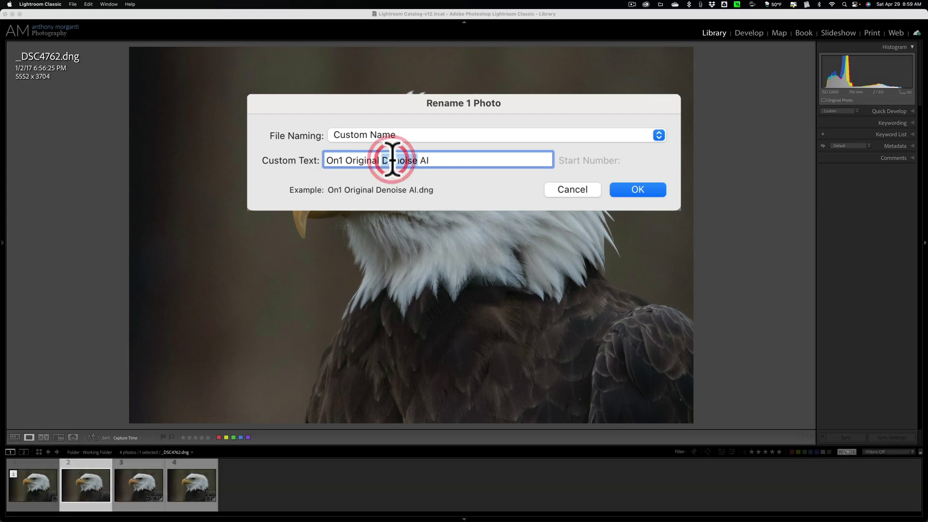
type("NoNoi")
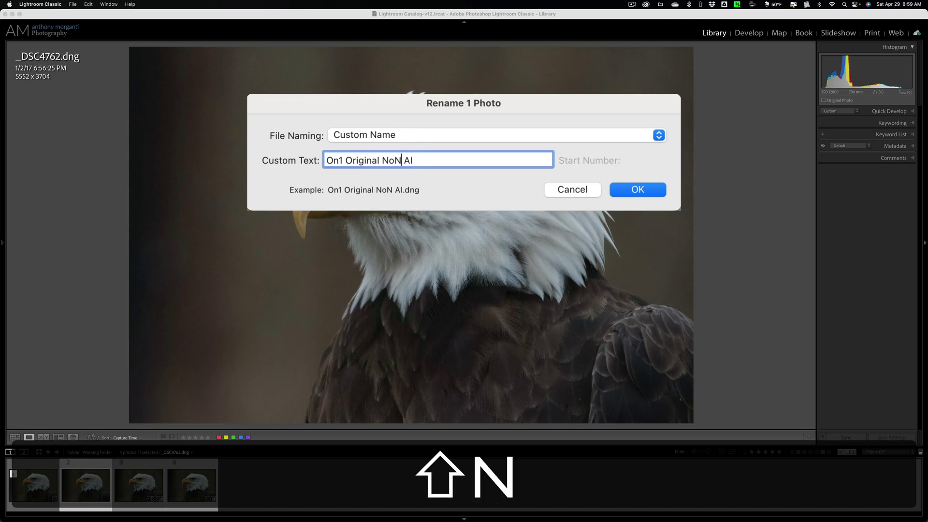
type("se")
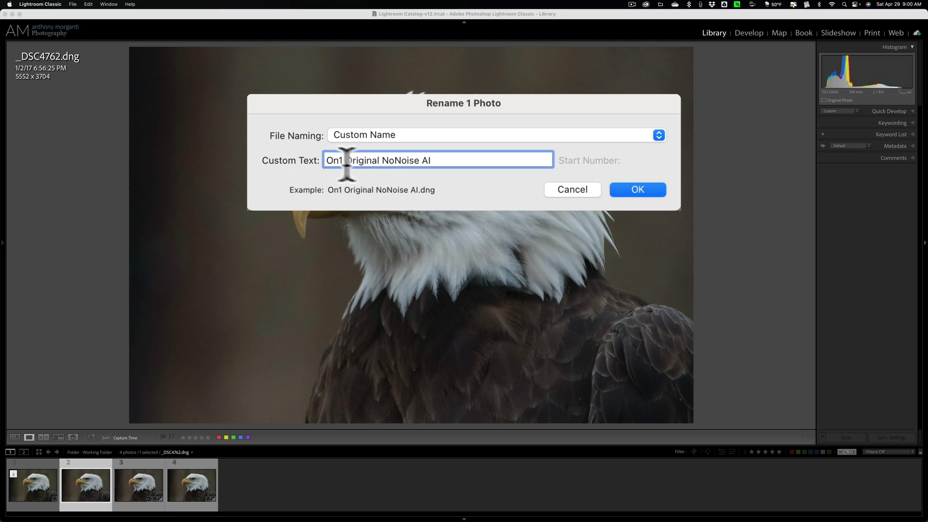
left_click(634, 190)
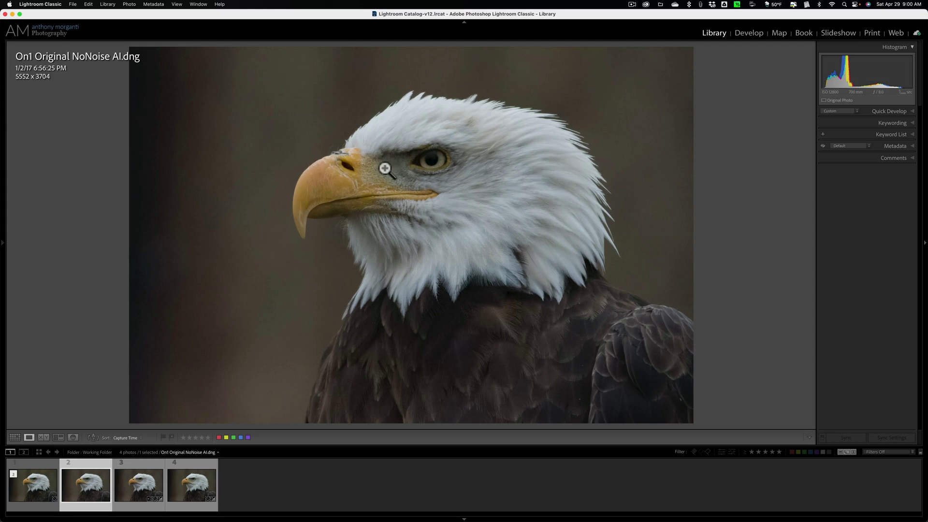
Compare the noisy raw original with the ON1 NoNoise version, zoomed in on the eagle's head
left_click(26, 479)
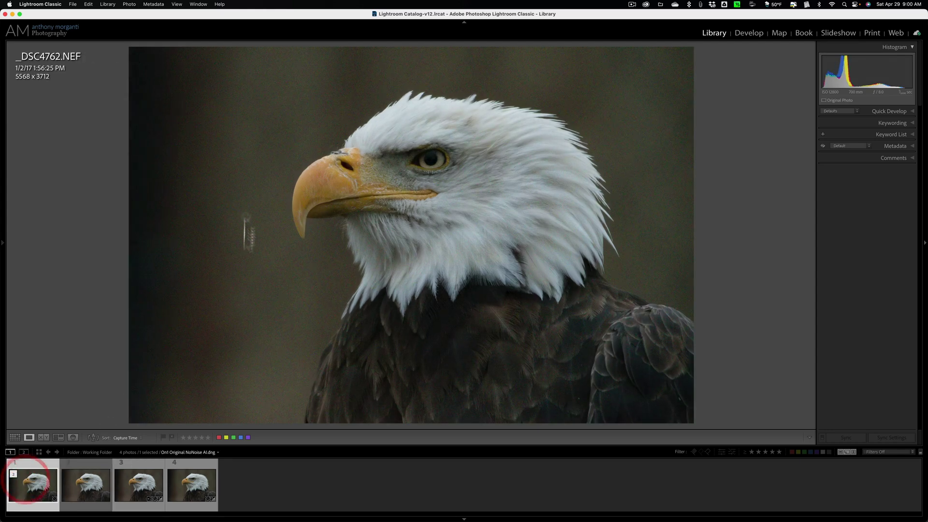
key("super")
left_click_drag(244, 78, 507, 277)
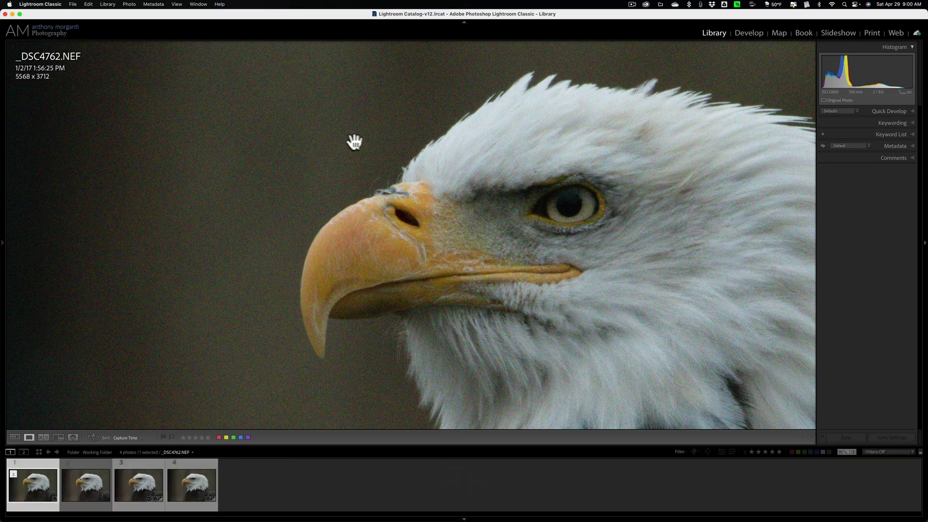
left_click_drag(439, 222, 319, 174)
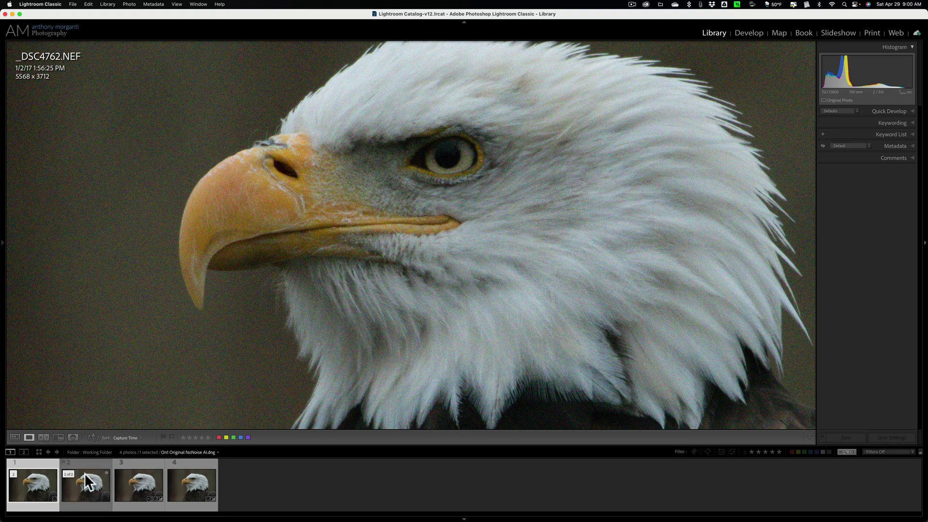
left_click(92, 486)
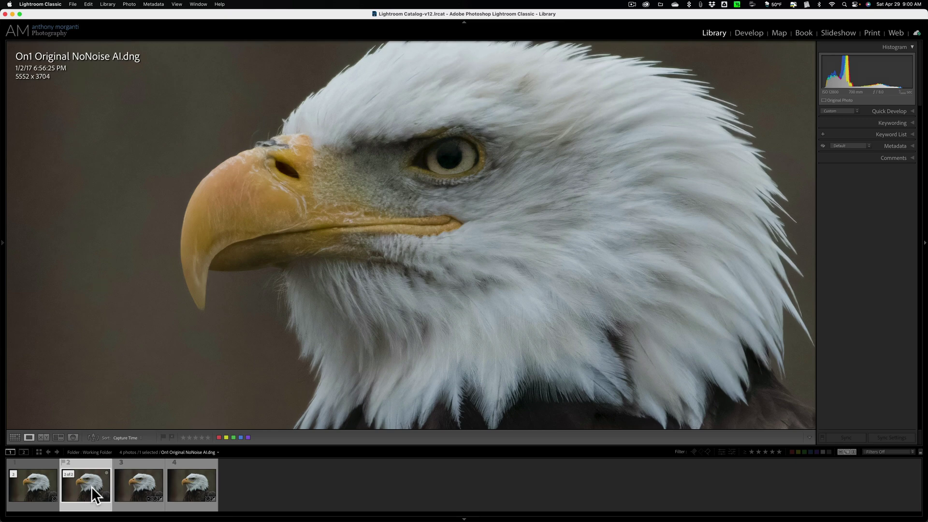
left_click(41, 483)
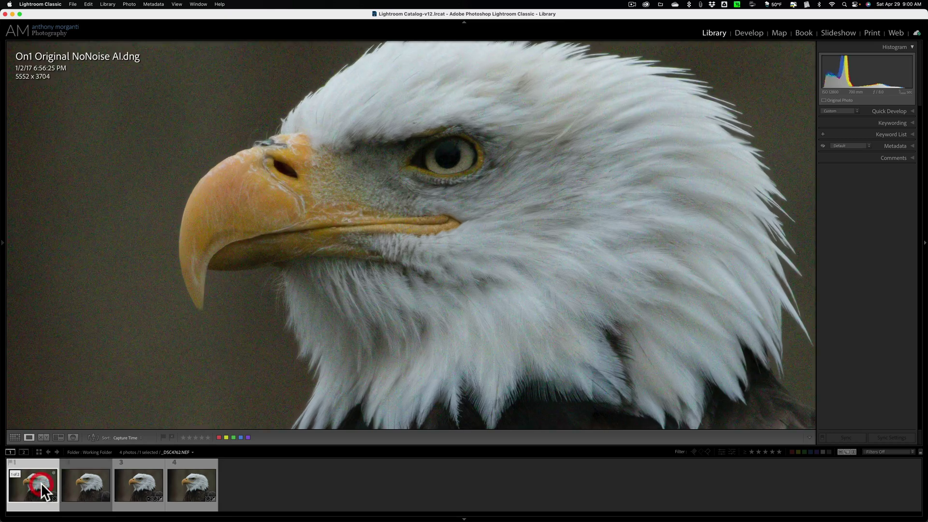
left_click(79, 483)
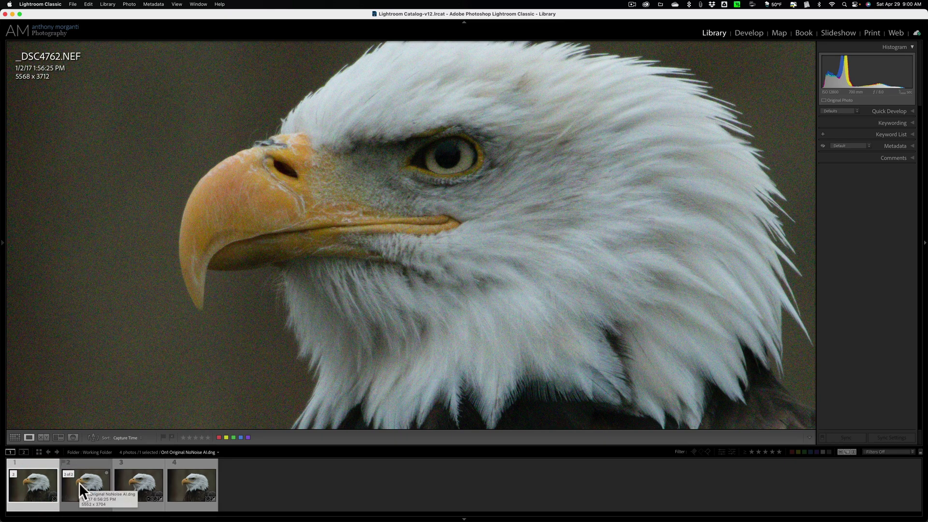
left_click(79, 483)
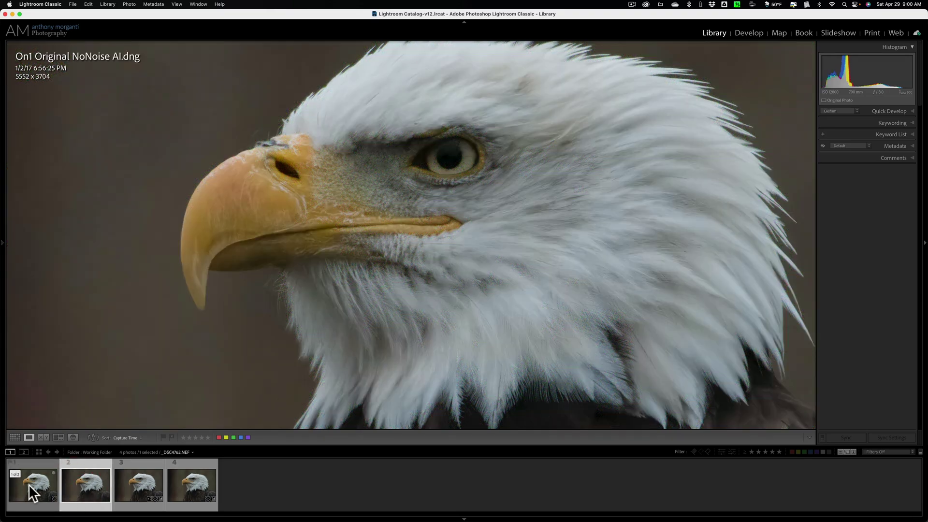
left_click(28, 485)
left_click(72, 488)
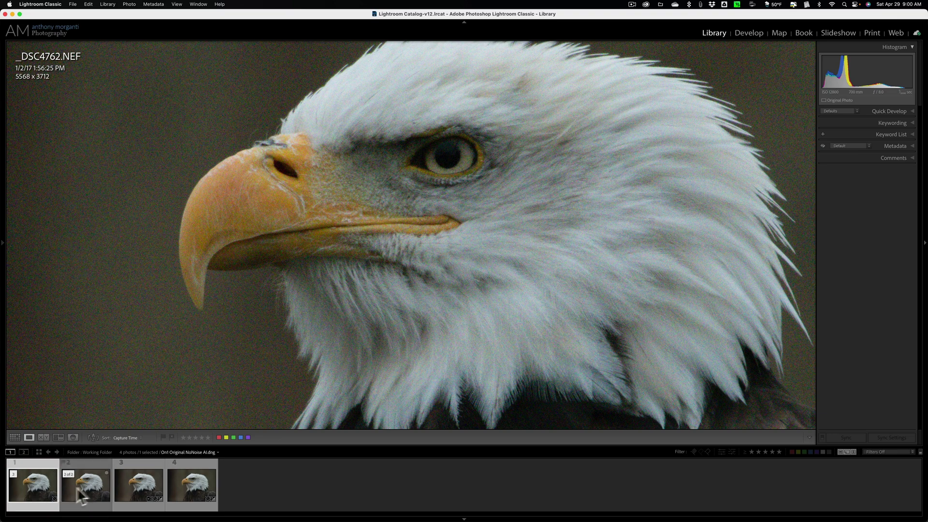
left_click(85, 486)
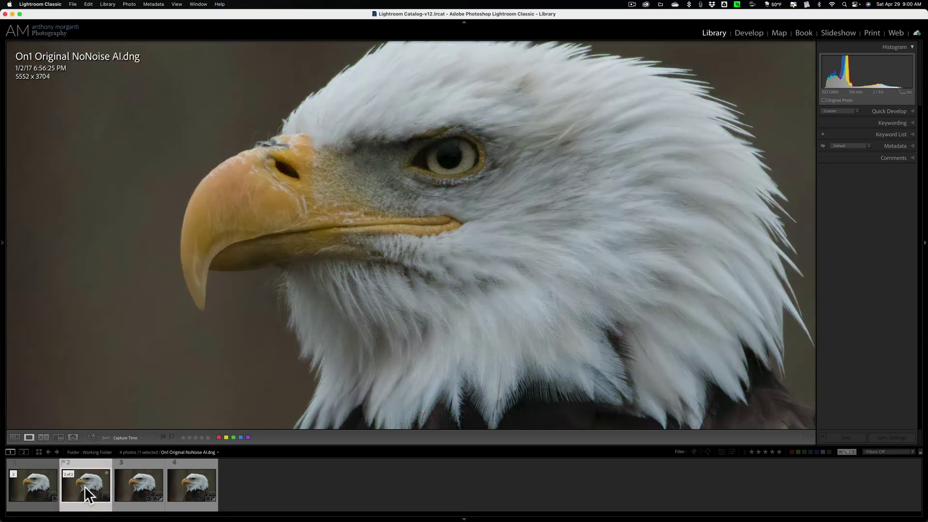
Compare the Lightroom Denoise AI version with the Topaz Labs Denoise AI version at the same head magnification
left_click(136, 486)
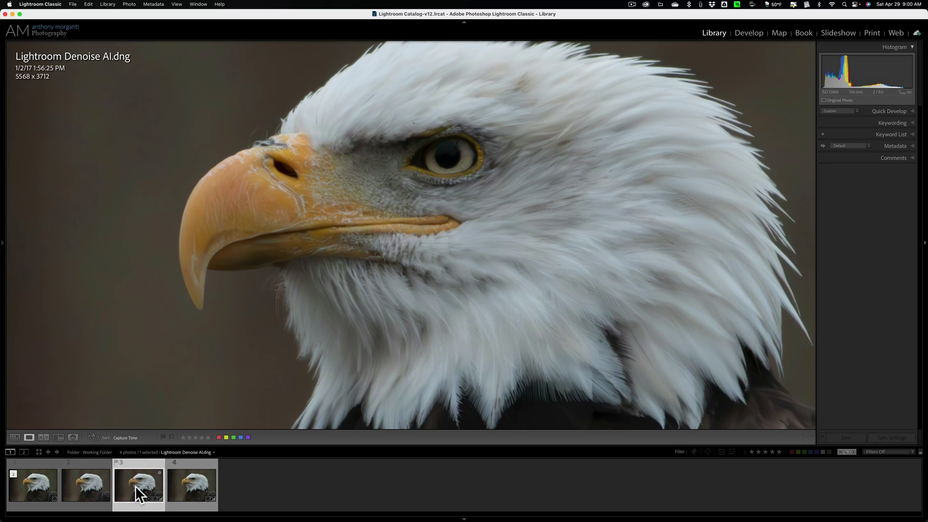
left_click(185, 486)
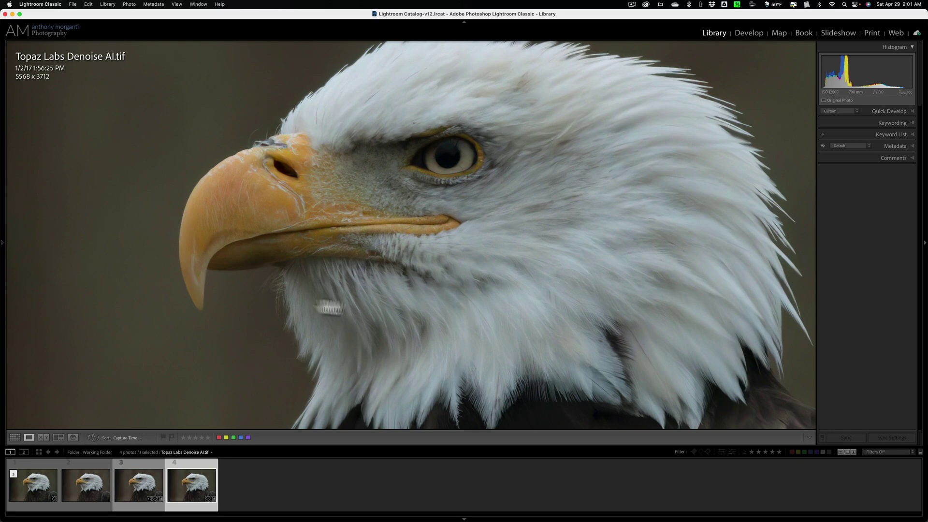
left_click(140, 485)
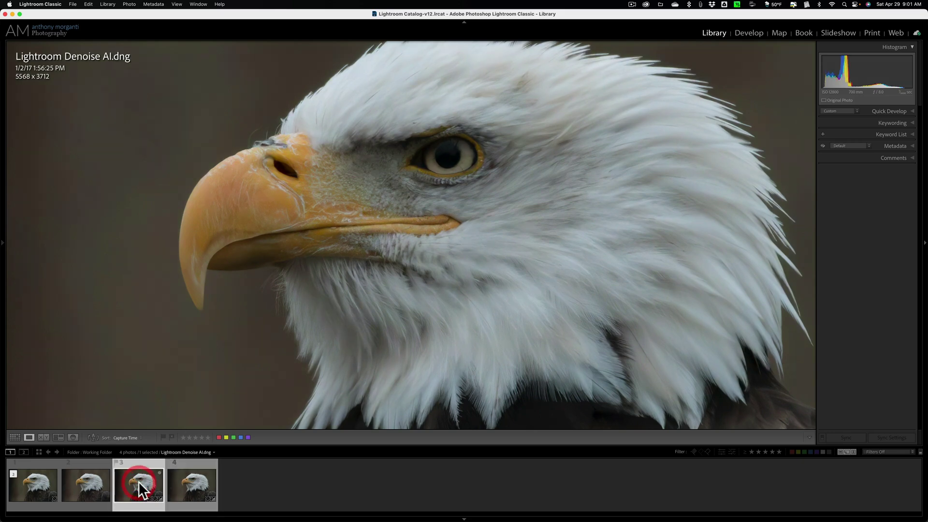
left_click(197, 486)
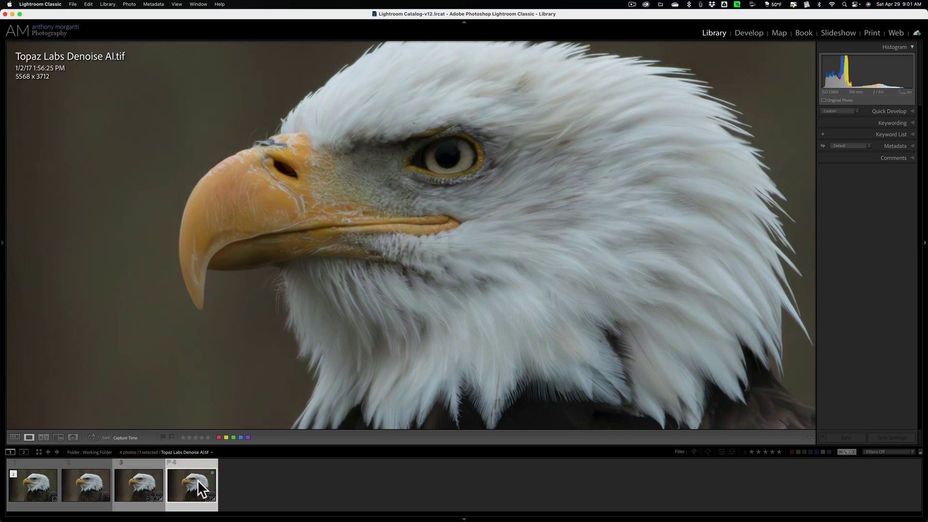
left_click(315, 294)
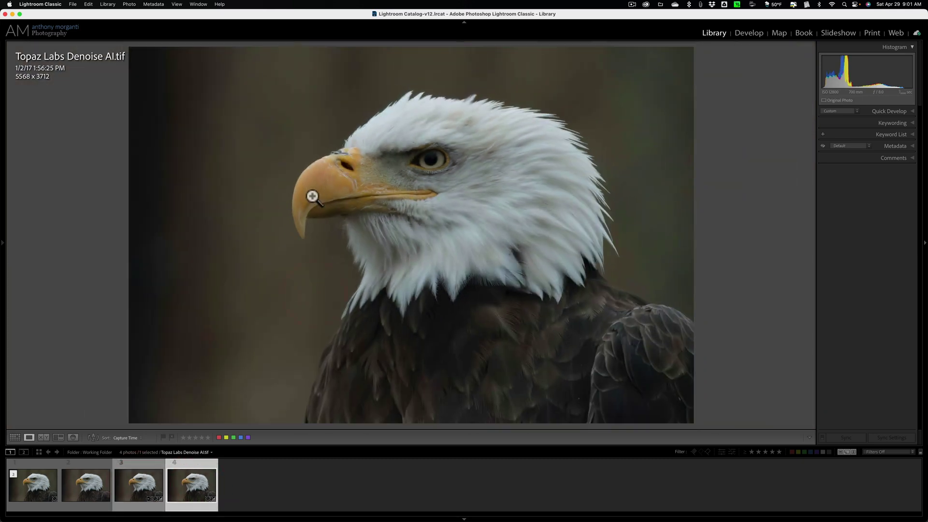
Examine the beak and throat feathers up close in the Topaz, Lightroom, ON1 and raw versions, and return to the full view
left_click_drag(291, 183, 422, 290)
left_click_drag(555, 190, 472, 195)
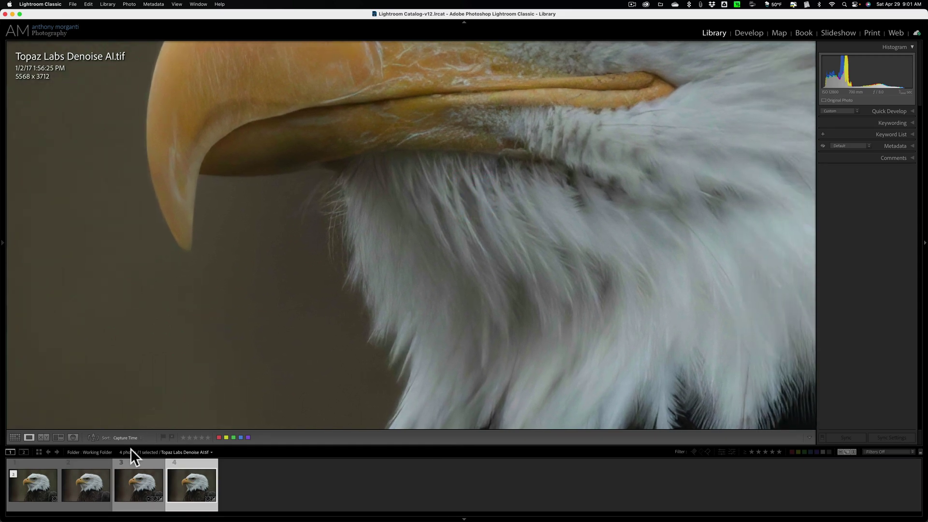
left_click(137, 486)
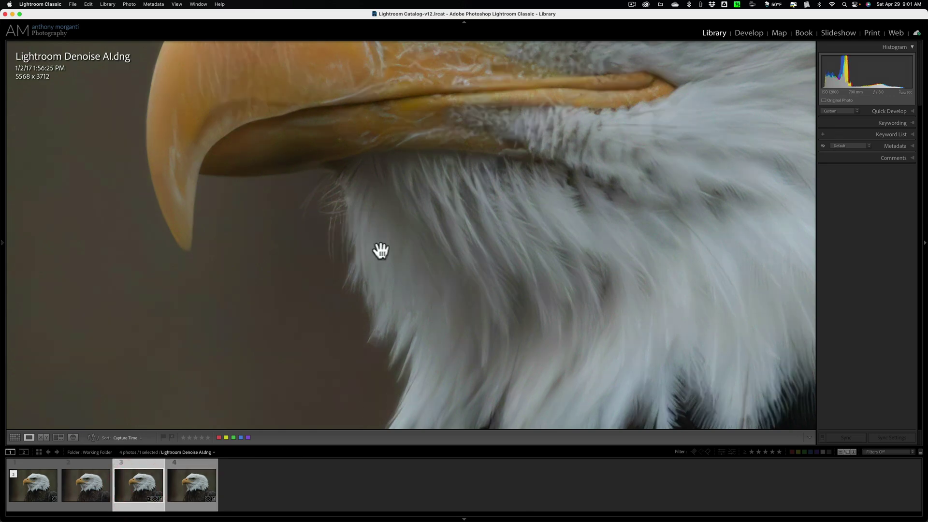
left_click(191, 489)
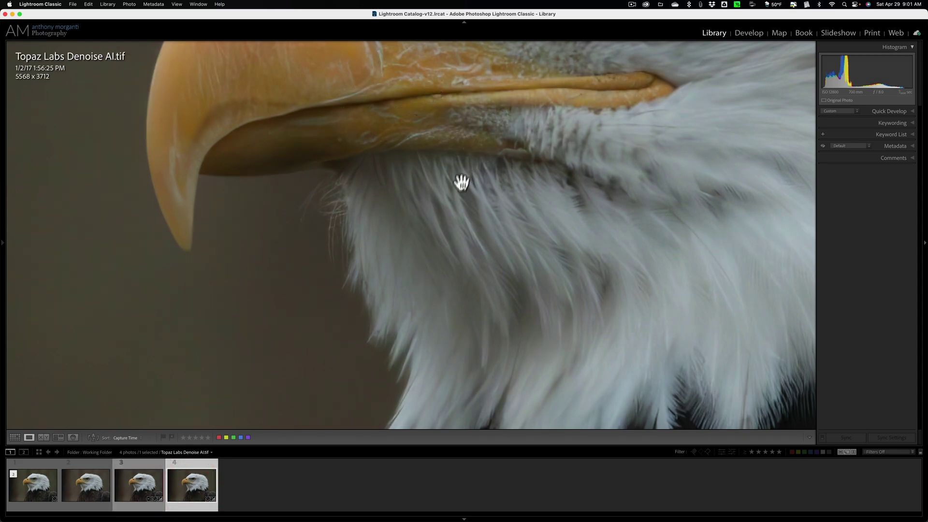
left_click(134, 479)
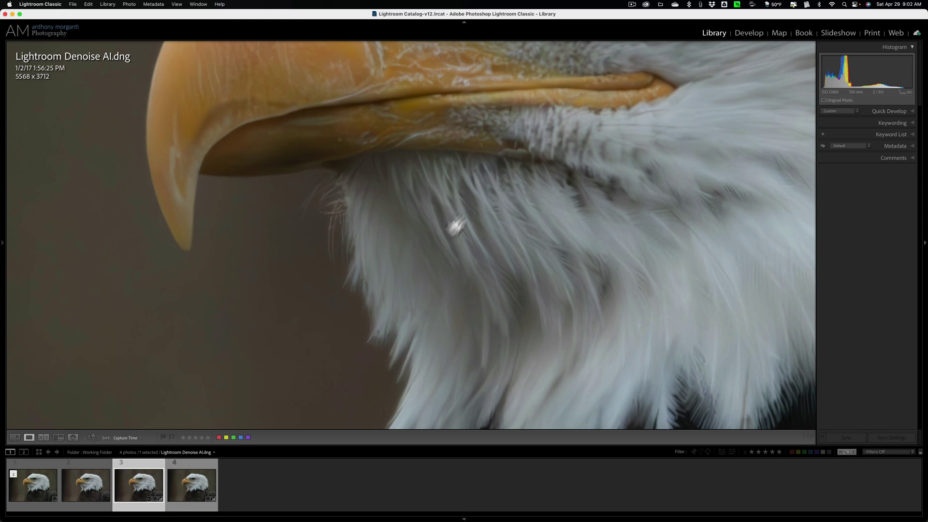
left_click(82, 486)
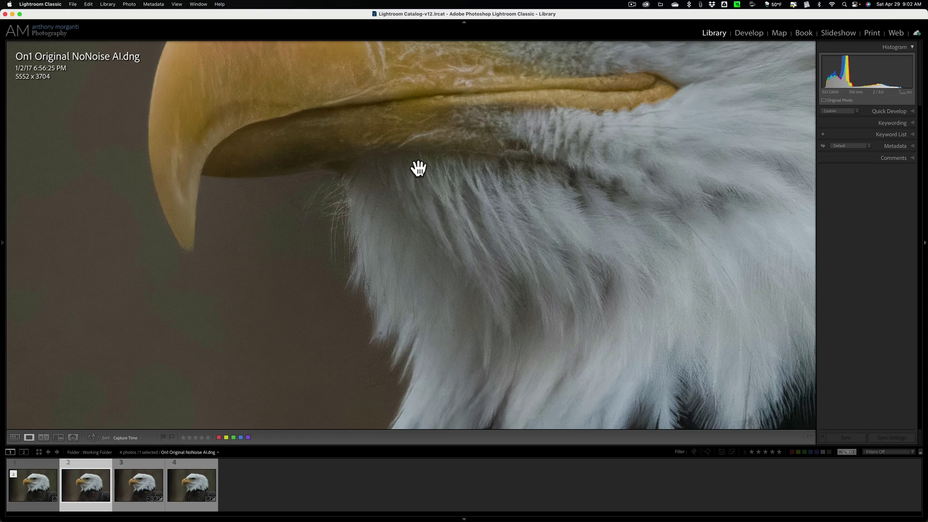
left_click(37, 484)
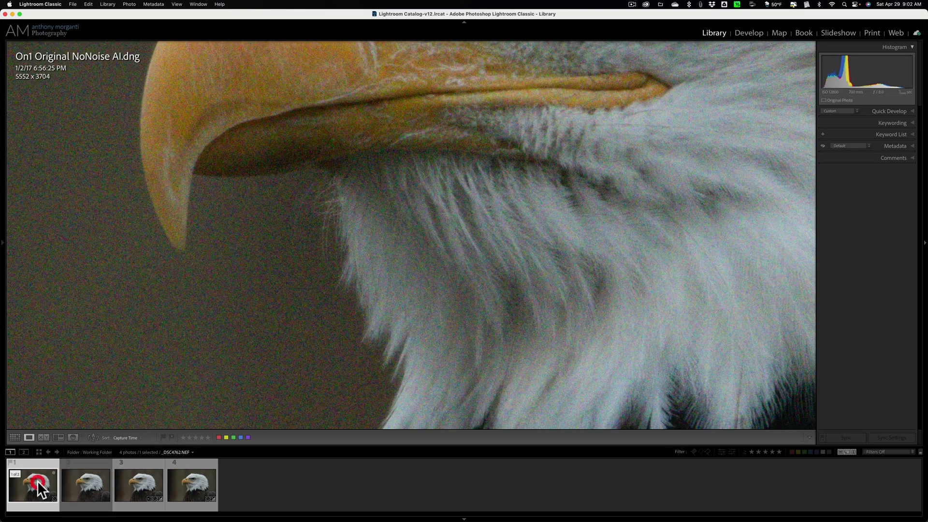
left_click(397, 221)
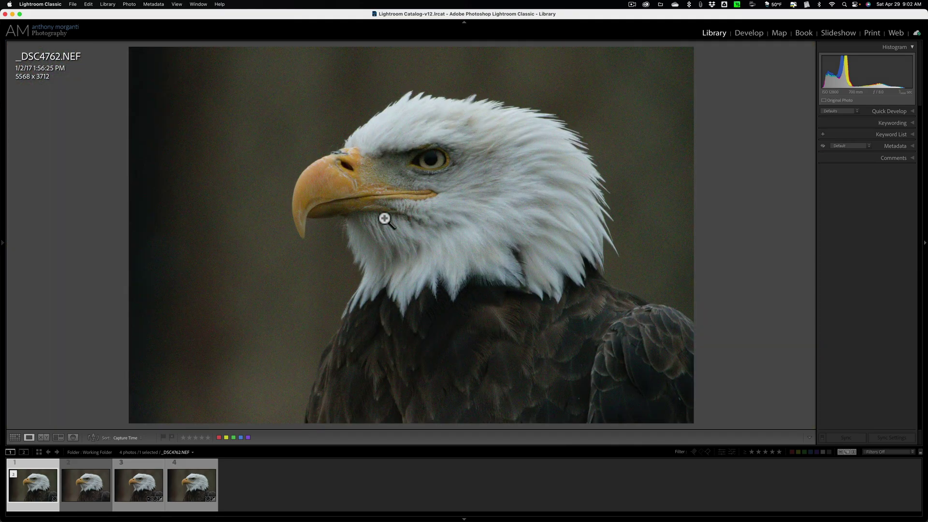